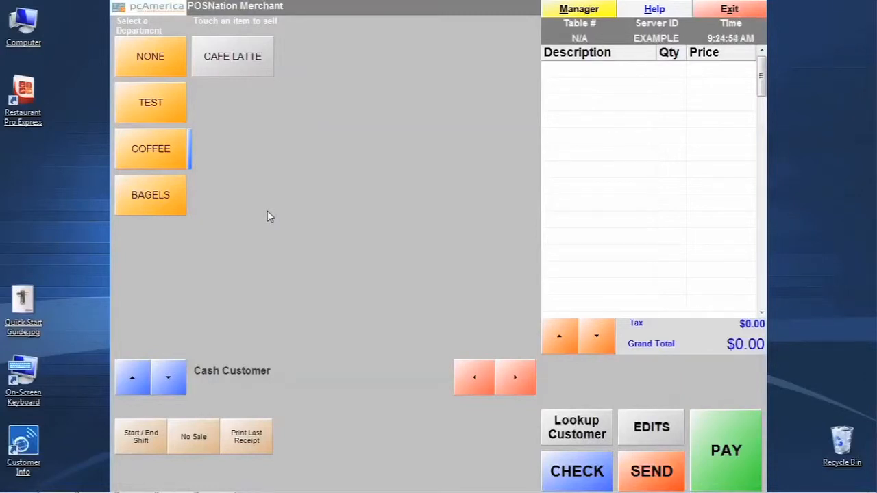
Open inventory maintenance from the manager functions and duplicate the 12 OZ CAFE LATTE item as a standard item
left_click(564, 8)
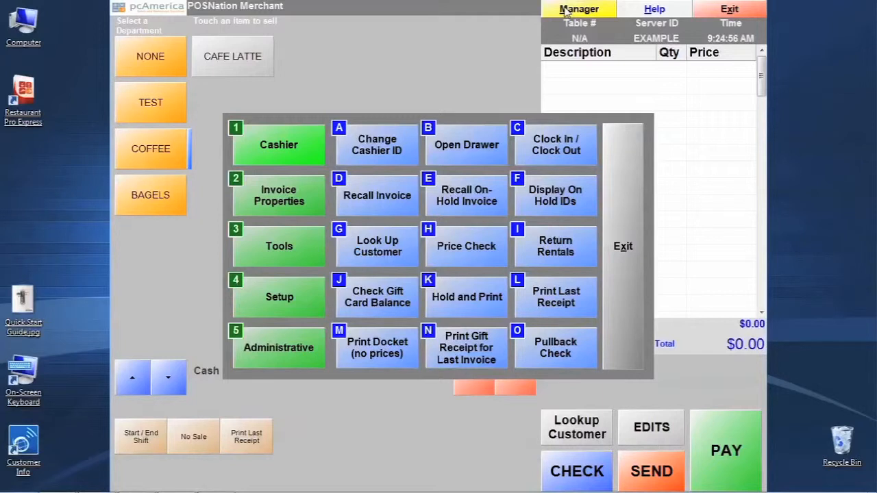
left_click(289, 356)
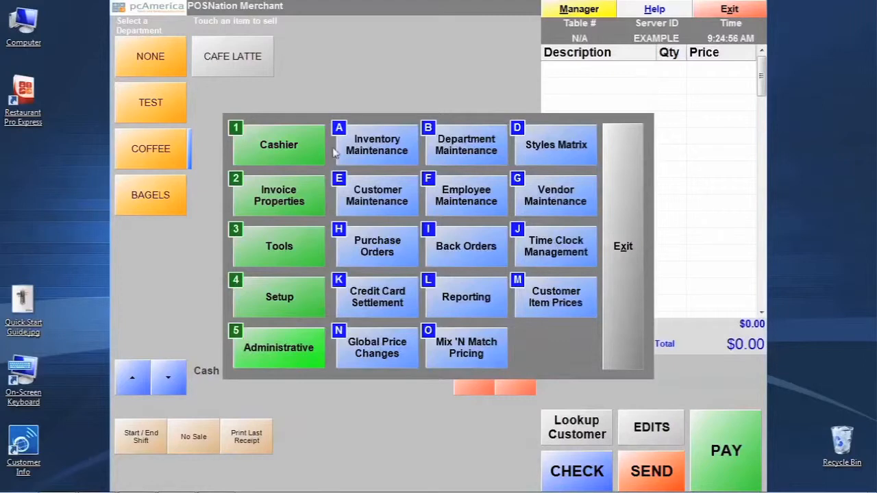
left_click(391, 153)
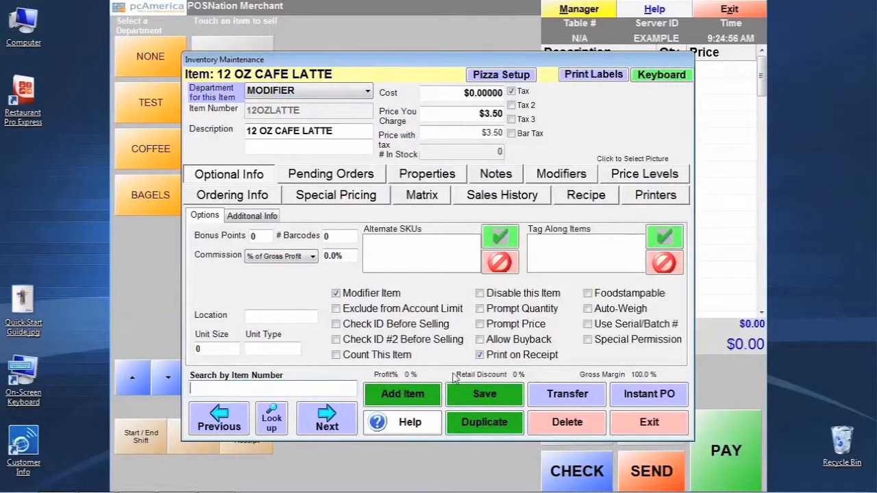
left_click(487, 424)
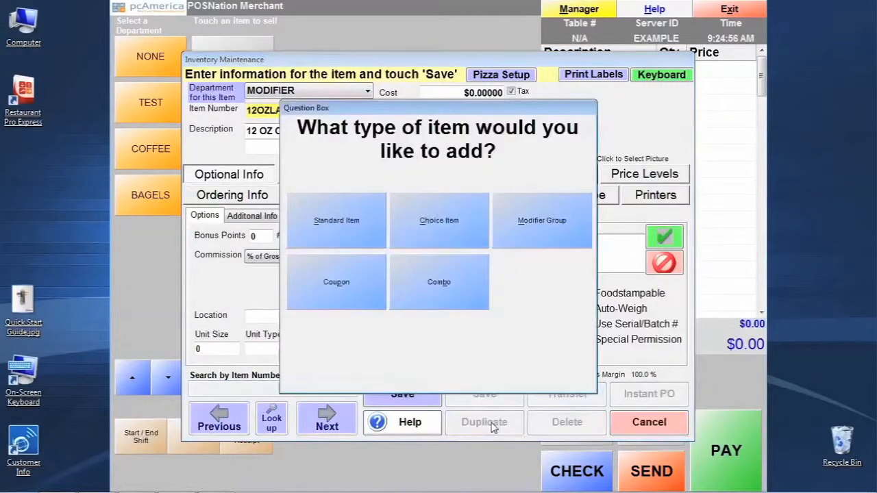
left_click(370, 205)
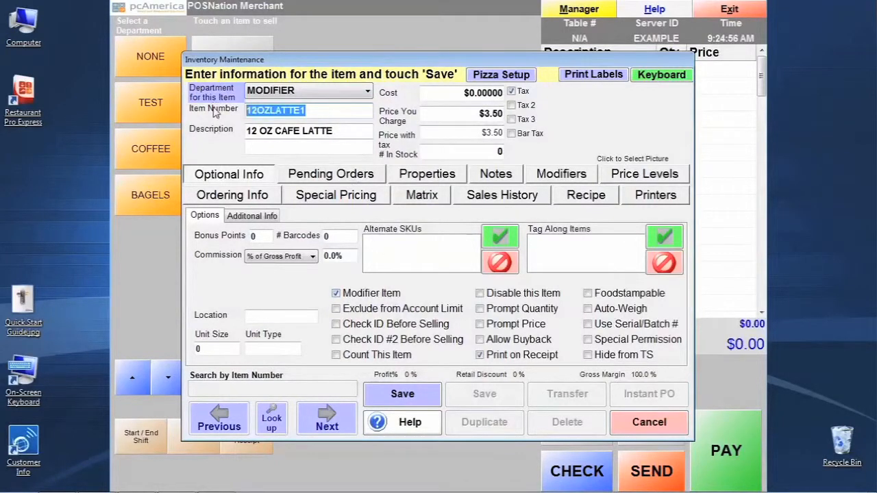
Give the duplicated item the item number FLVAN and the description VANILLA FLAVOR SHOT
type("FLO4")
key("BackSpace")
key("BackSpace")
type("VAN")
key("Tab")
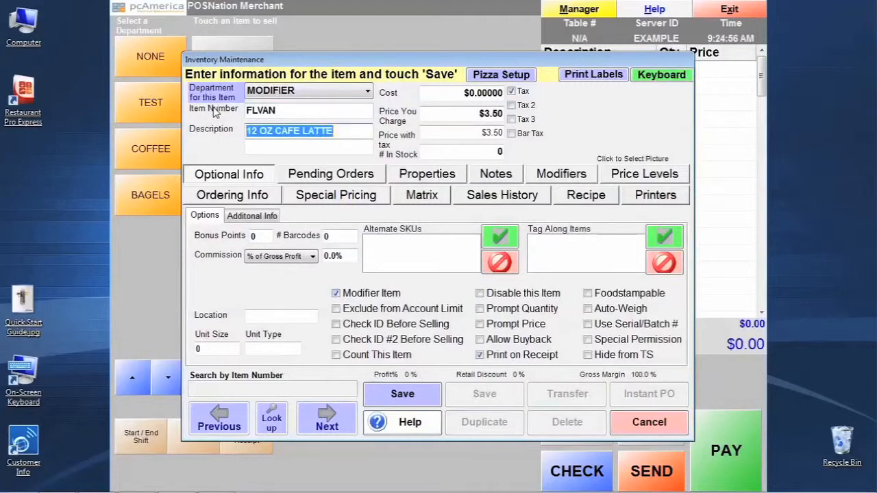
type("VANILLA ")
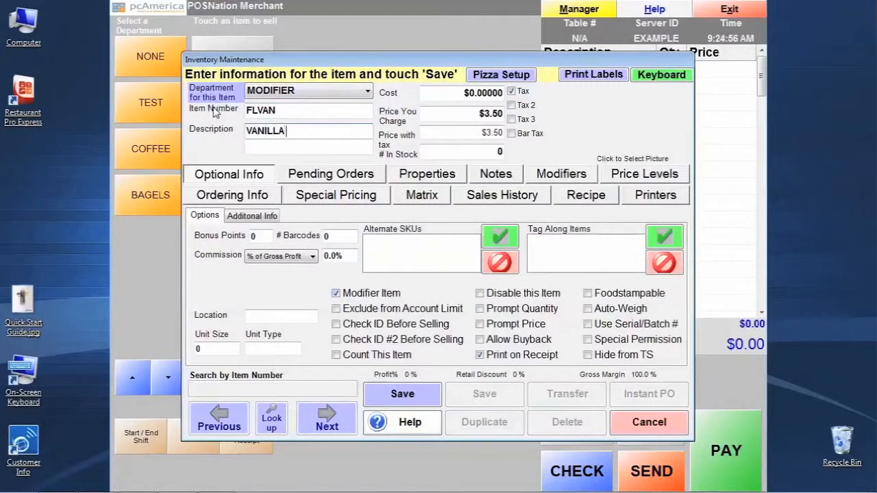
type("FLAVOR SHO")
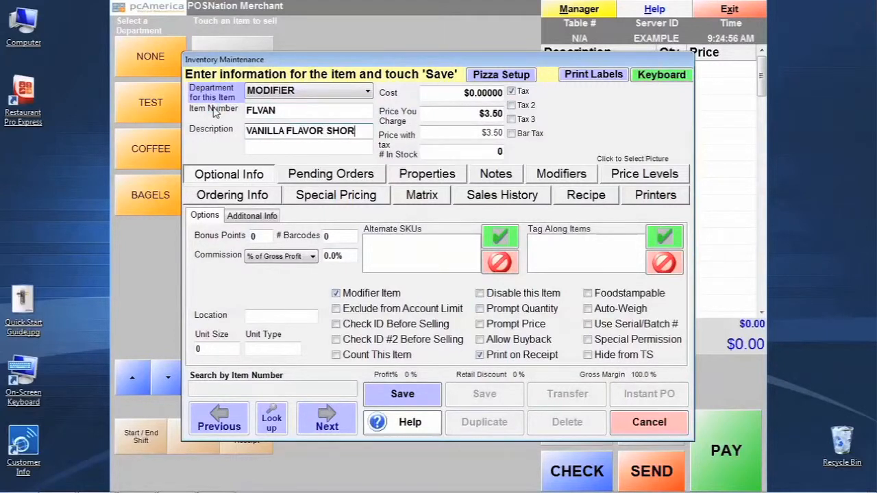
type("T")
Set the vanilla flavor shot's price to $0.25 and save the item
left_click(481, 114)
type("0.25")
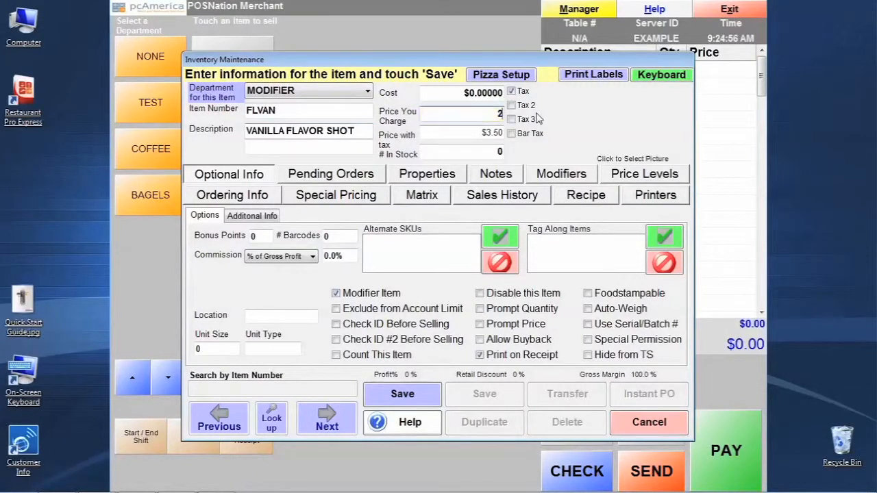
key("Tab")
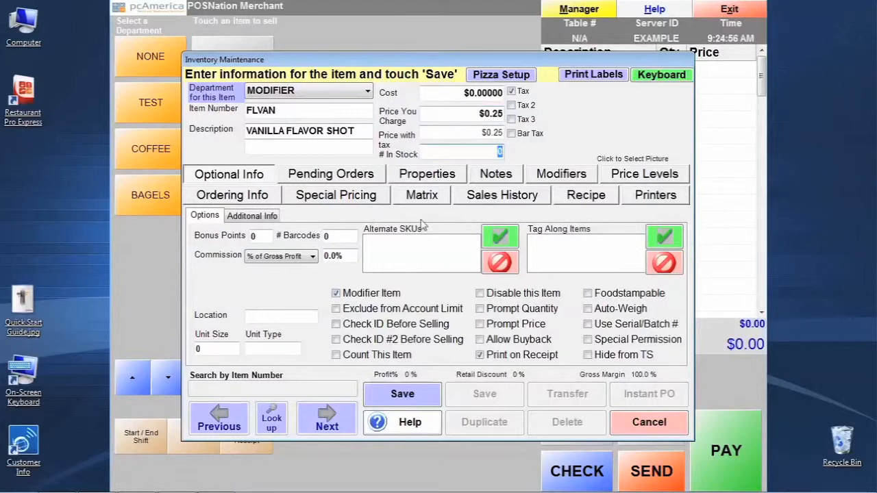
left_click(387, 402)
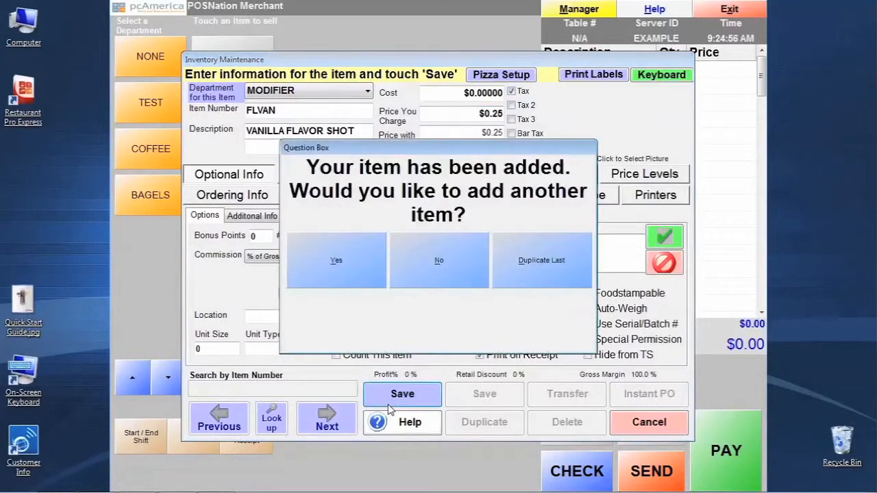
Duplicate the vanilla flavor shot as another standard item with the item number FLCHOC
left_click(542, 278)
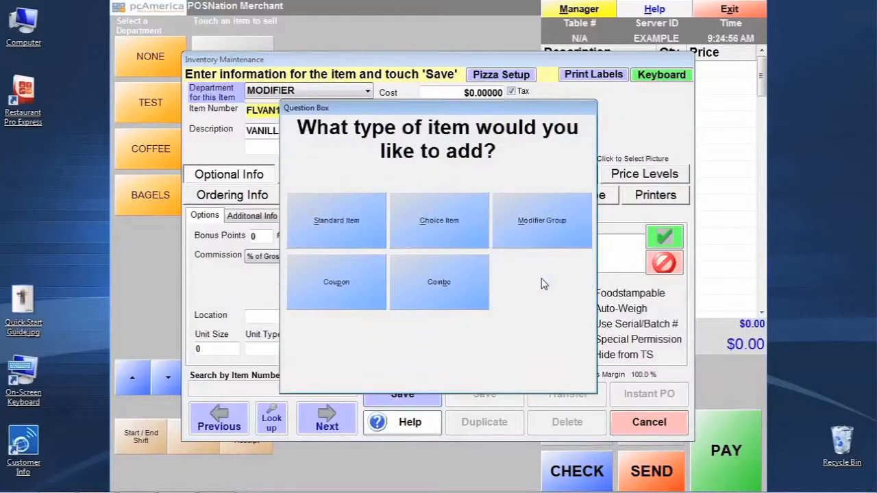
left_click(352, 225)
left_click(322, 111)
key("BackSpace")
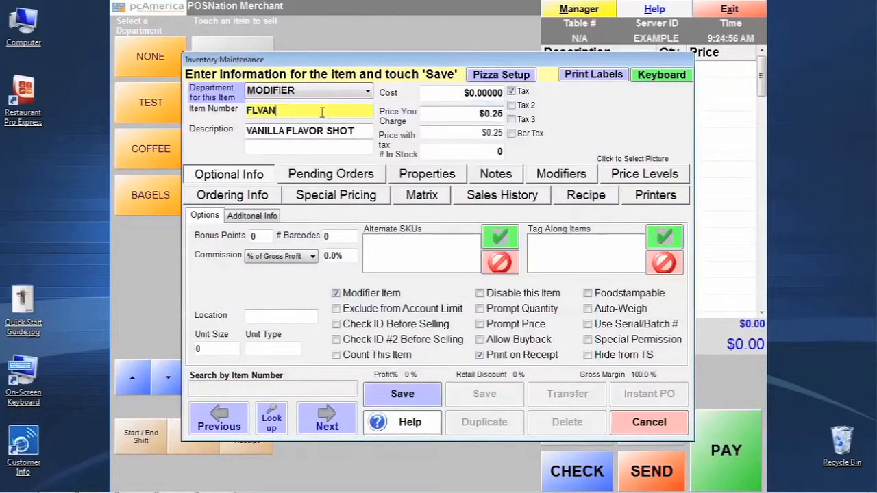
key("BackSpace")
key("BackSpace")
key("BackSpace")
type("CHO")
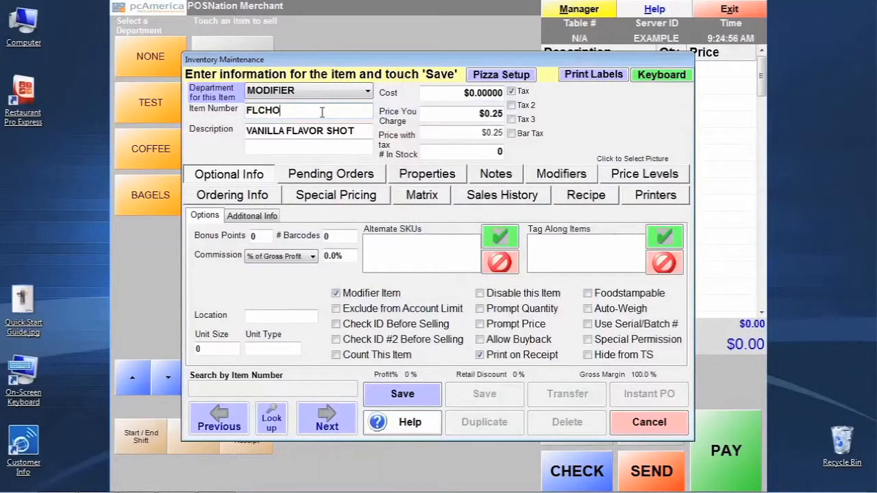
type("C")
Change the new item's description to CHOCOLATE FLAVOR SHOT and save it without adding another item
key("Tab")
key("Home")
key("Delete")
key("Delete")
key("Delete")
key("Delete")
key("Delete")
key("Delete")
key("Delete")
key("Delete")
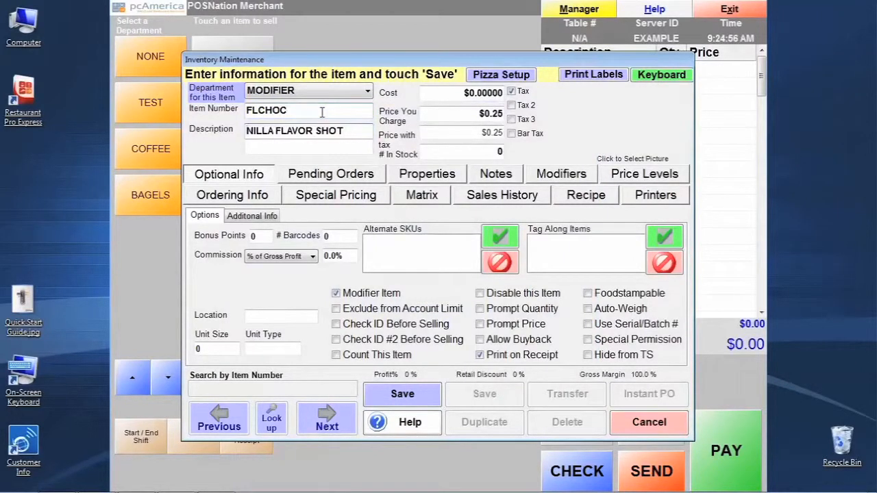
type("CHOCO")
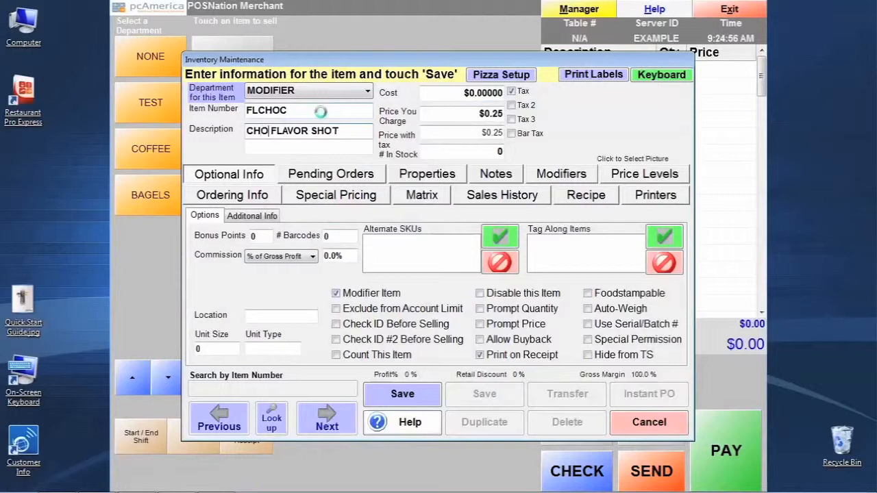
type("LATE")
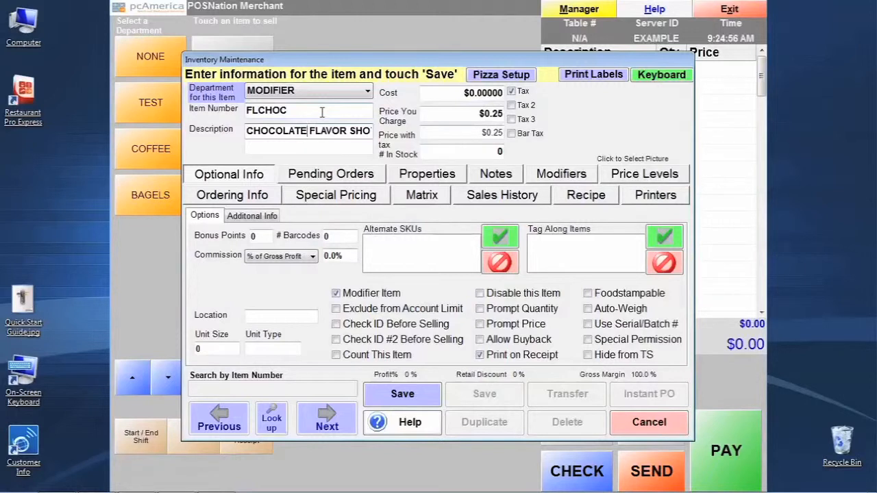
left_click(324, 92)
left_click(326, 93)
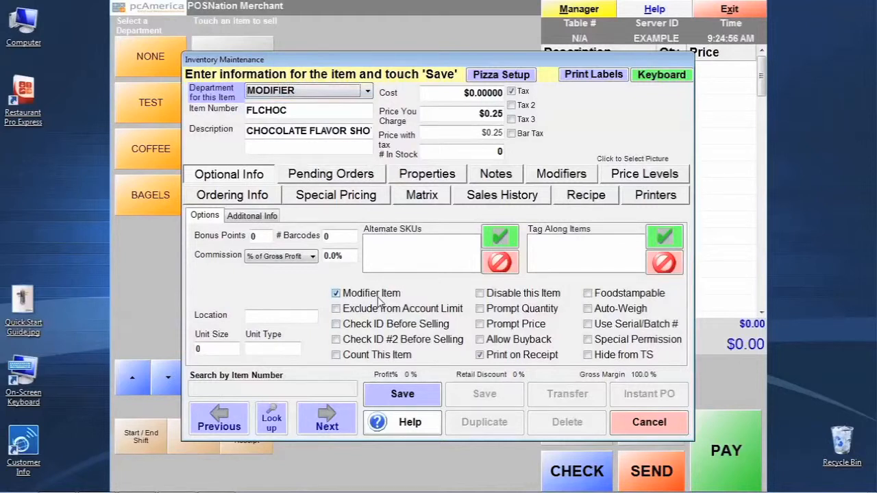
left_click(385, 395)
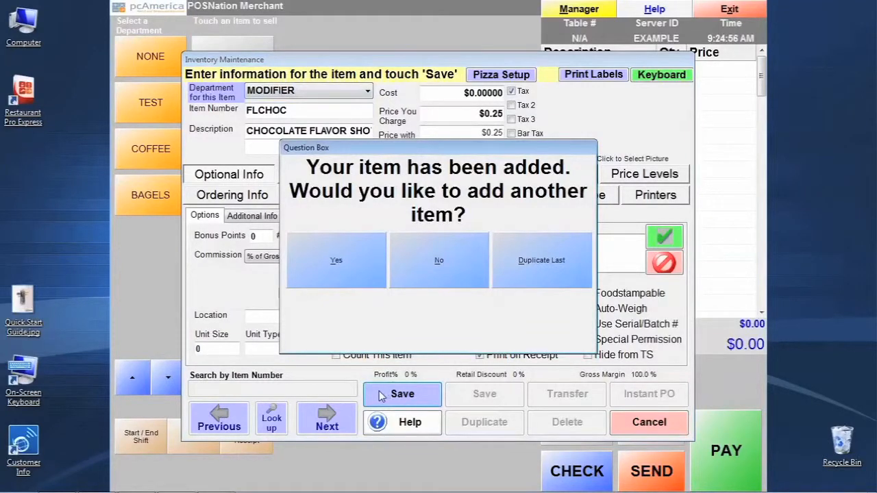
left_click(430, 273)
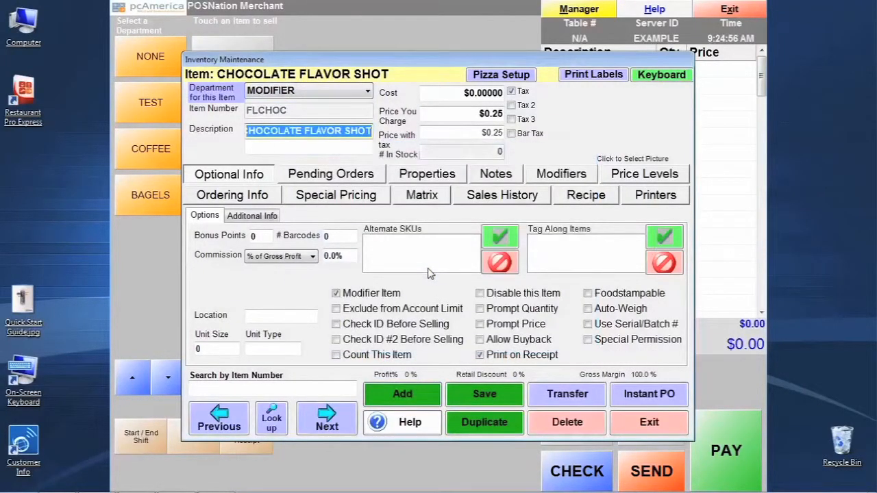
Add a modifier group in the MODIFIER GROUPS department with the item number LATTEFLAVOR
left_click(417, 395)
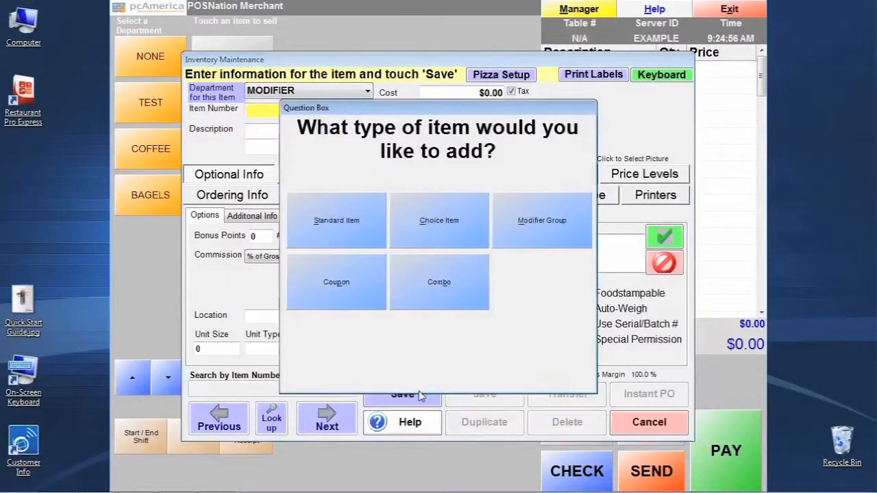
left_click(572, 233)
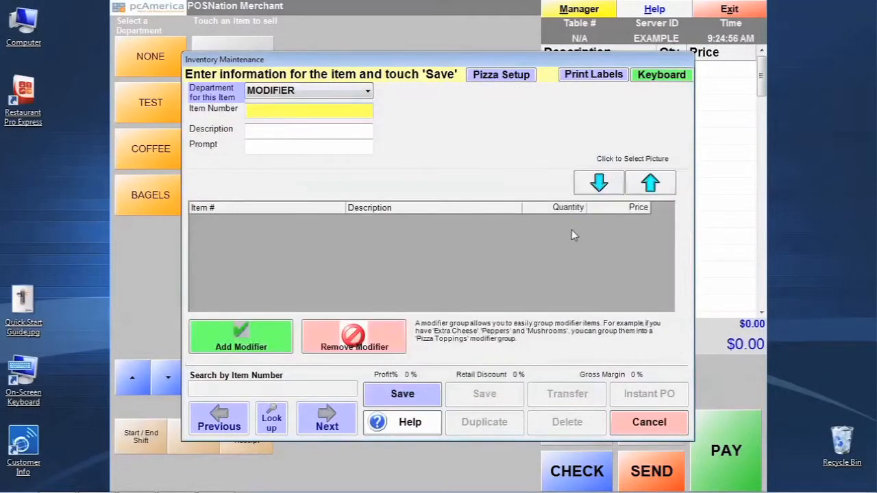
left_click(334, 90)
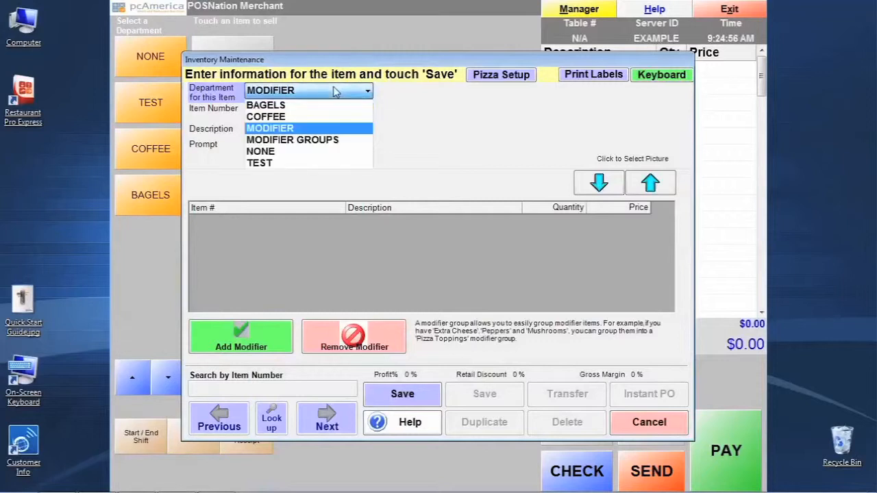
left_click(335, 139)
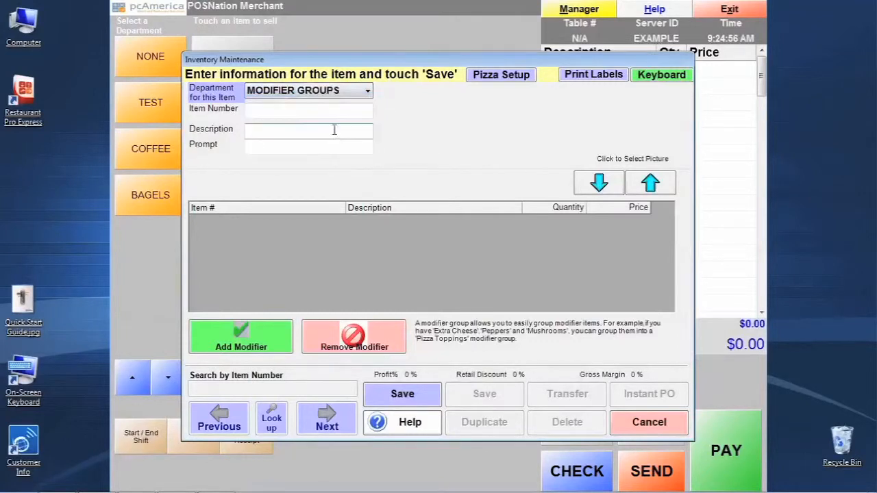
left_click(331, 111)
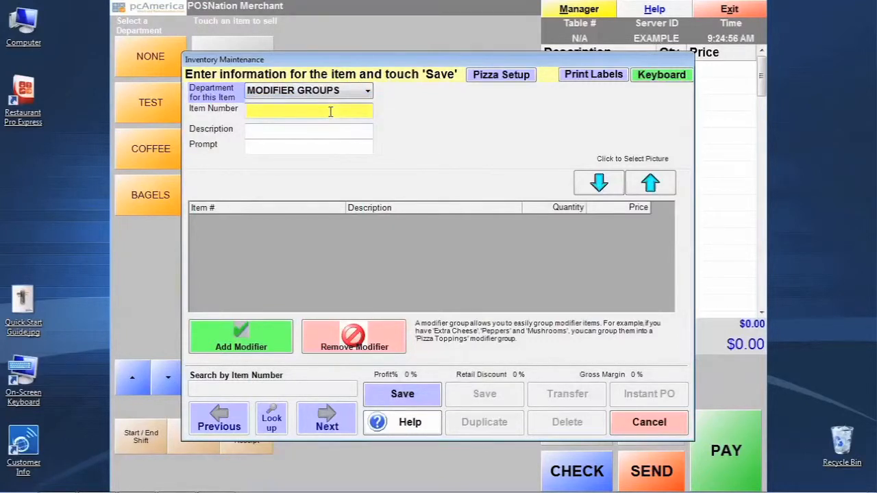
type("LATT")
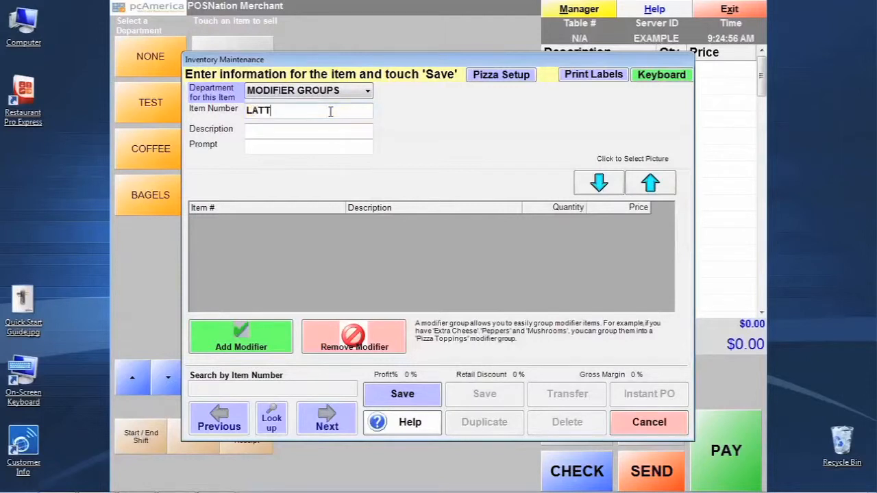
type("EFLAVOR")
key("Tab")
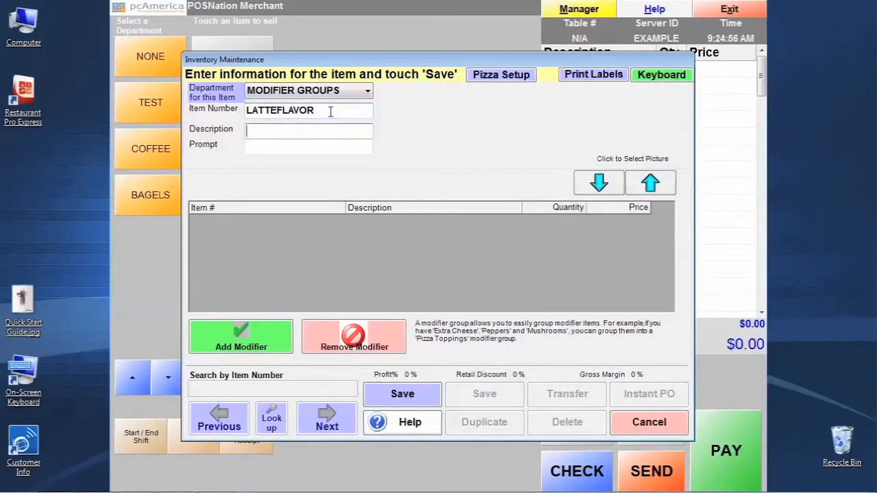
Set the group's description to CAFE LATTE FLAVOR SHOT and its prompt to PLEASE PICK A FLAVOR SHOT
type("CAFE LATTE FLAVOR S")
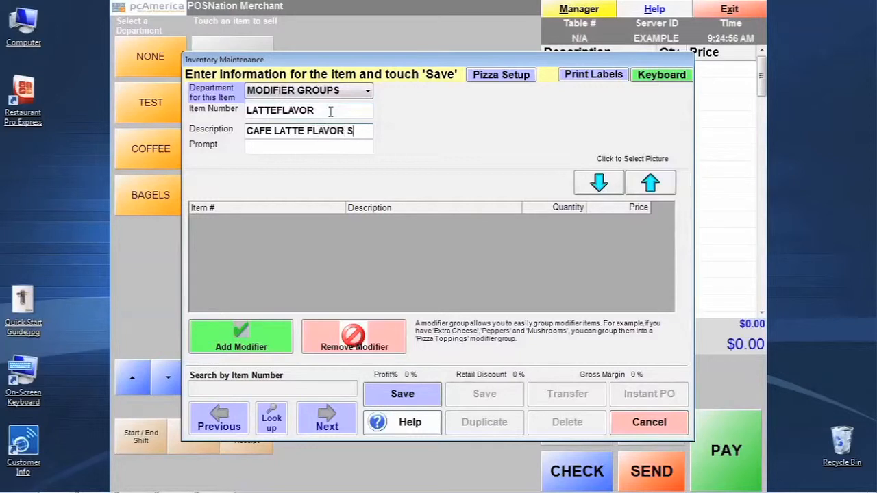
type("HOT")
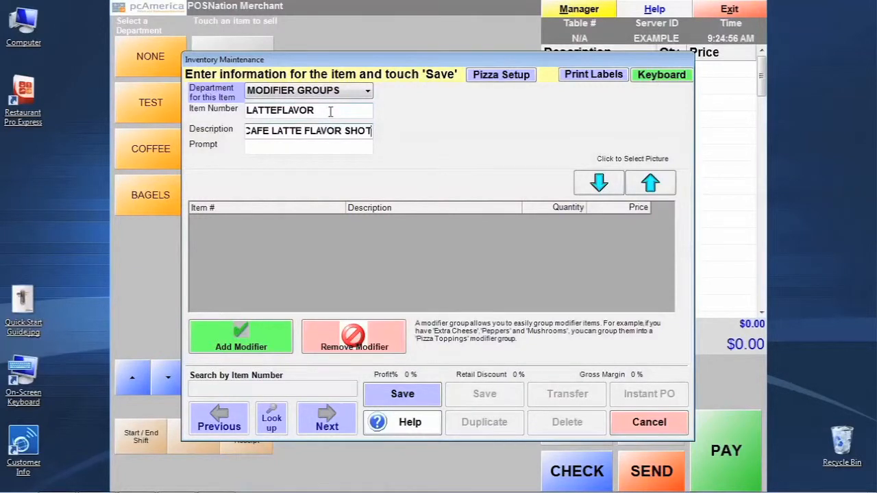
key("Tab")
type("PLEASE P")
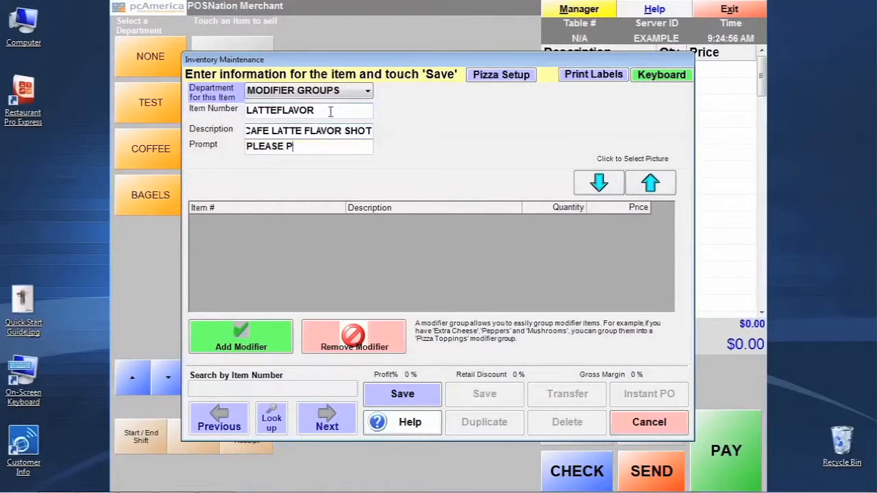
type("ICK A FLAVOR SHOT")
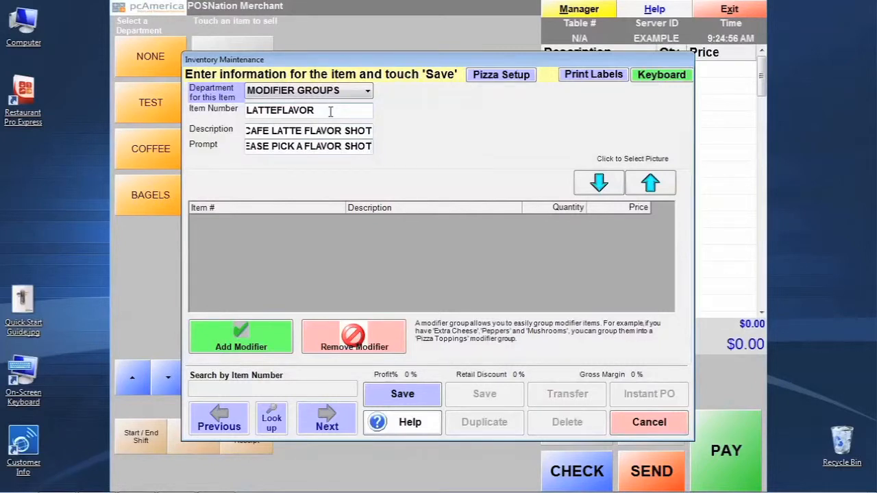
Add the vanilla and chocolate flavor shot modifiers to the group and save the group
left_click(268, 348)
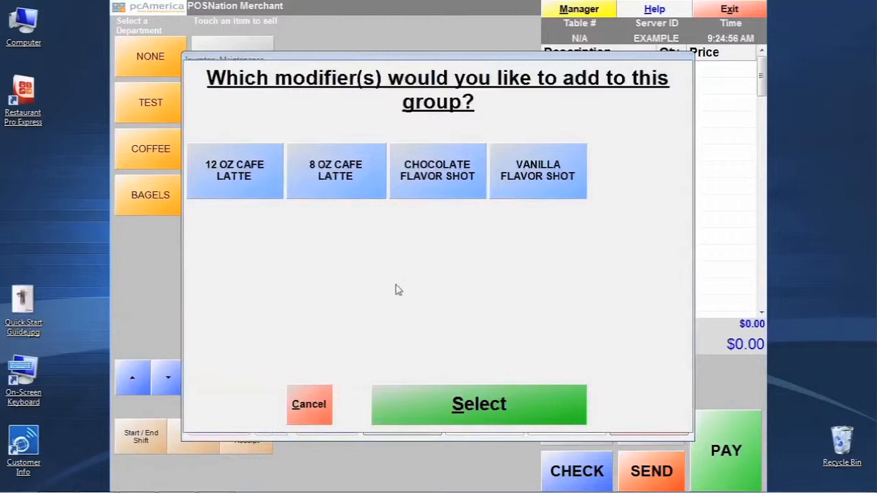
left_click(561, 177)
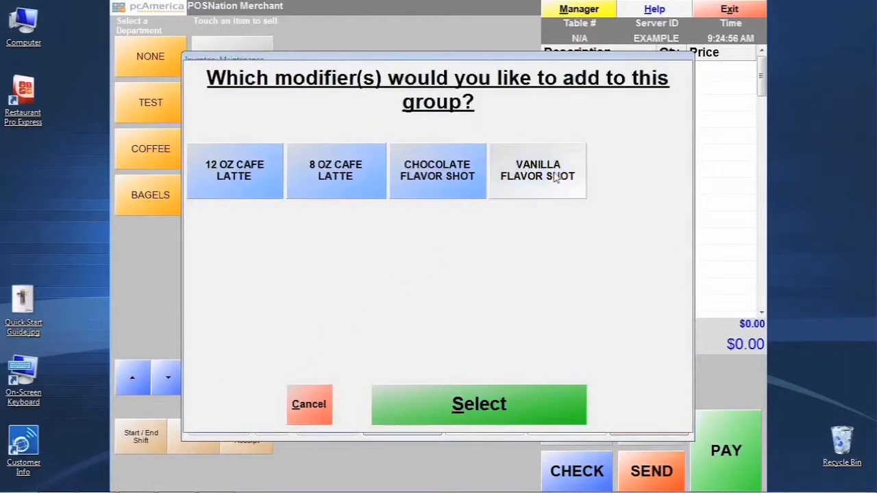
left_click(429, 168)
left_click(455, 411)
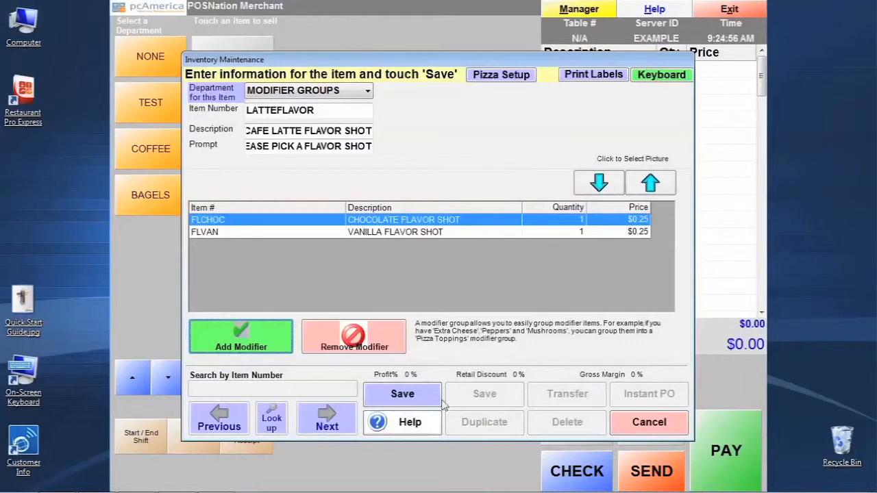
left_click(426, 402)
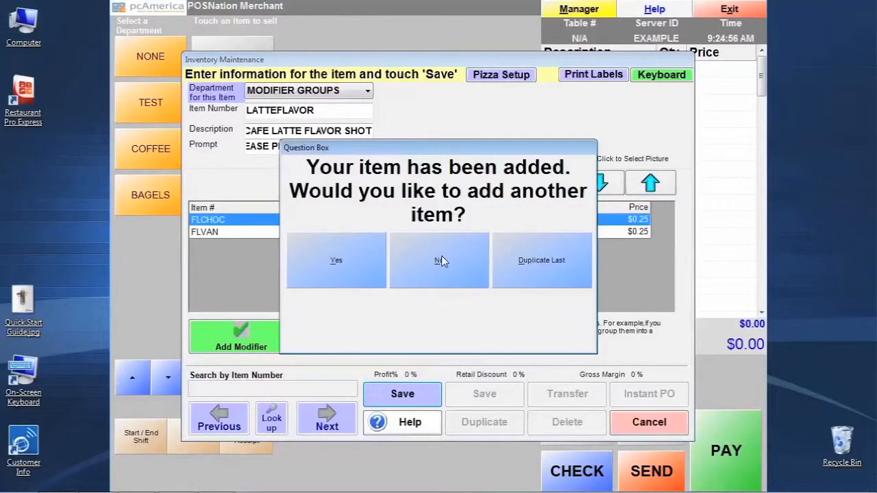
Decline adding another item and open the CAFE LATTE item from the COFFEE department
left_click(441, 260)
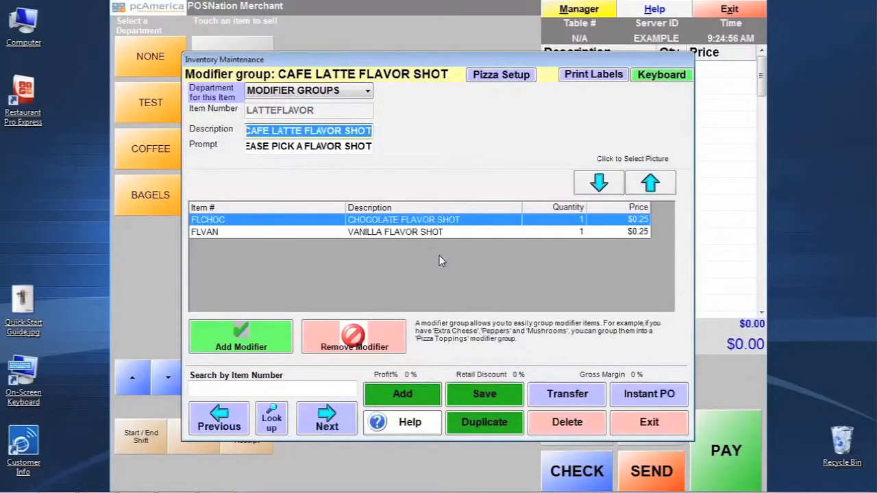
left_click(272, 421)
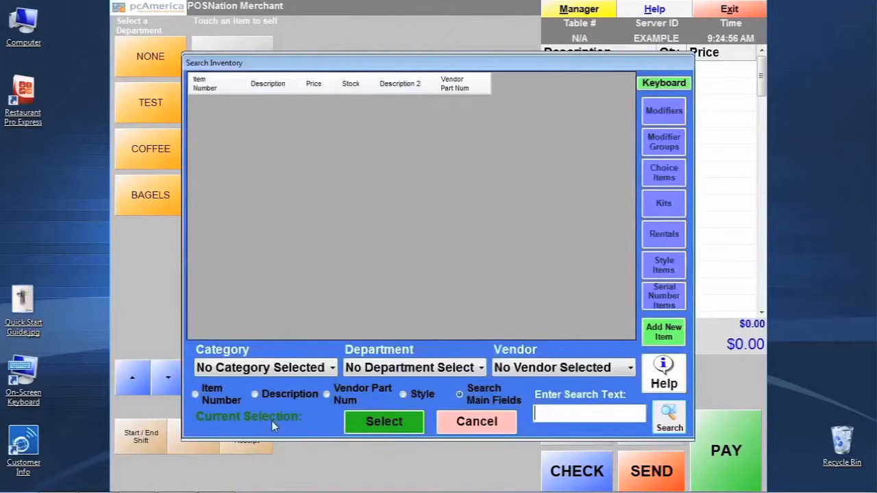
left_click(478, 368)
left_click(446, 411)
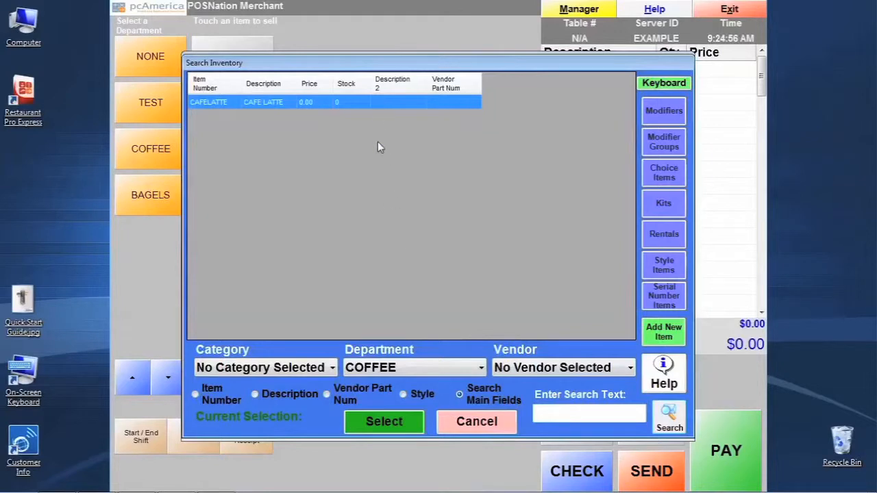
left_click(378, 107)
left_click(395, 425)
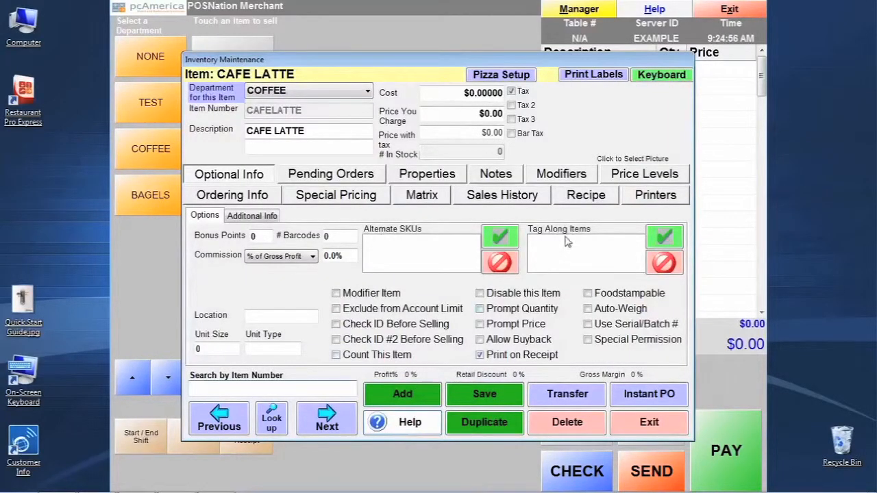
Add the CAFE LATTE FLAVOR SHOT modifier group to the CAFE LATTE item and charge for the items in the group
left_click(587, 177)
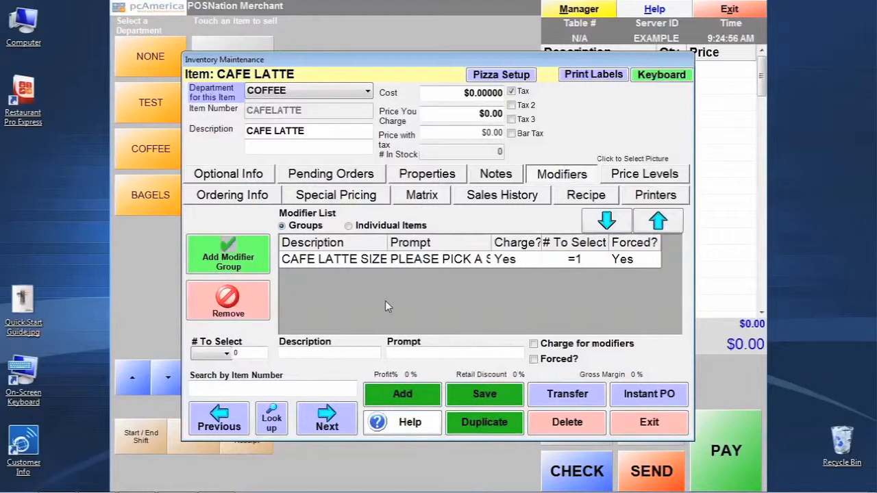
left_click(257, 252)
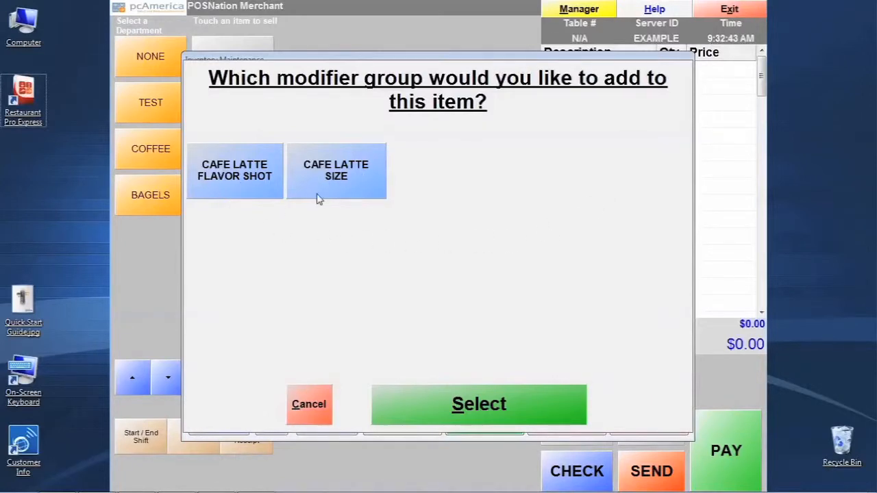
left_click(258, 180)
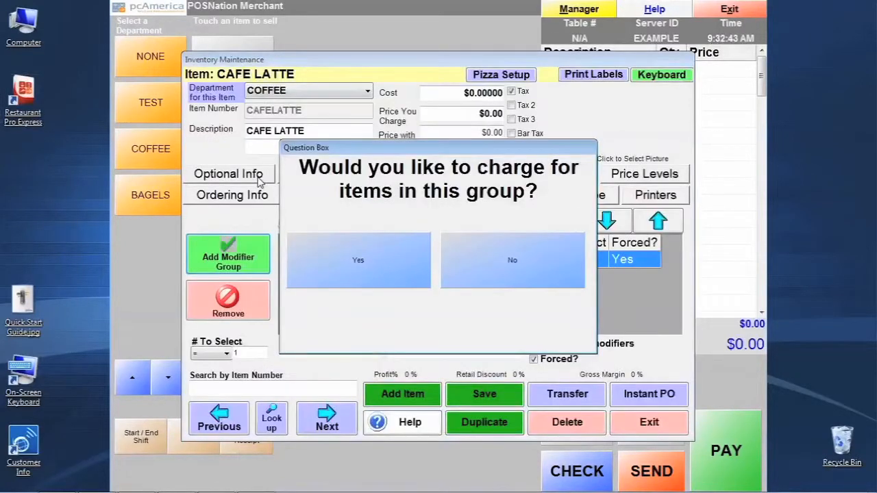
left_click(394, 258)
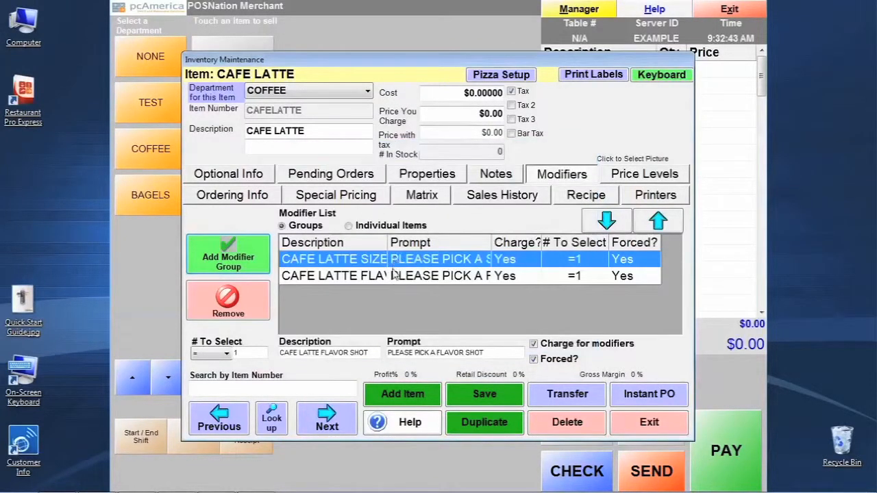
Set the flavor shot group's number to select to 2 and make the group not forced
left_click(368, 277)
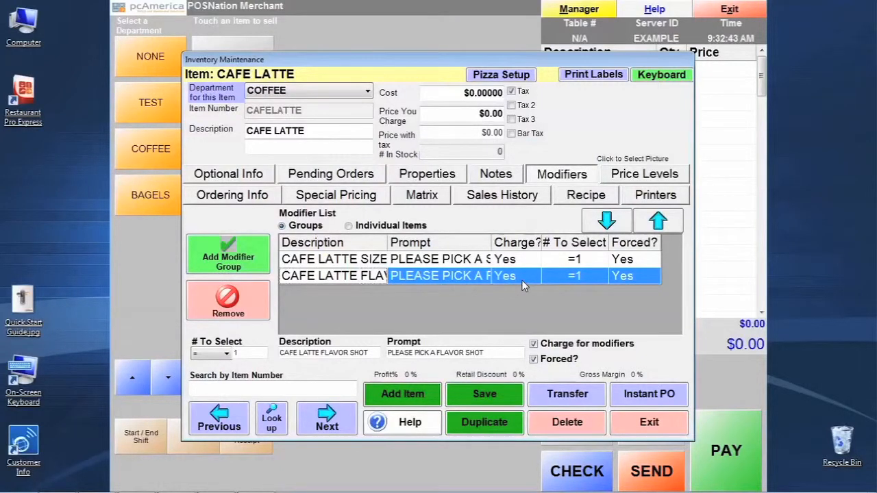
left_click(585, 280)
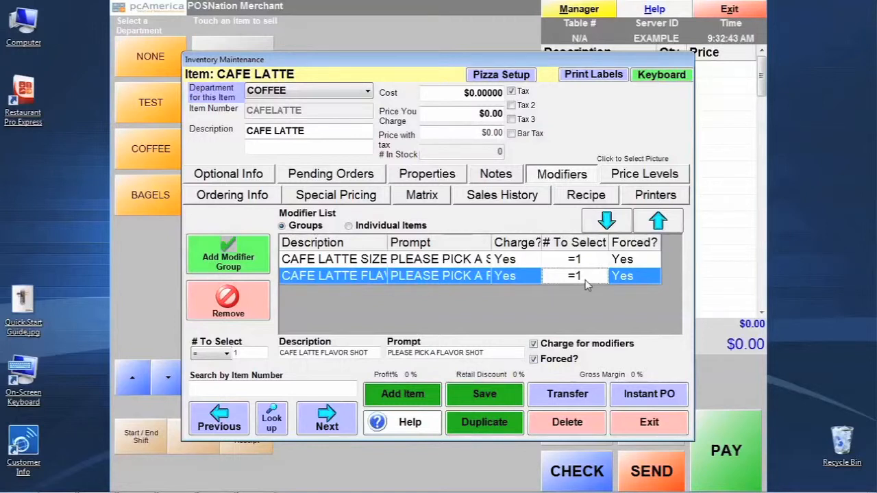
left_click(245, 352)
type("2")
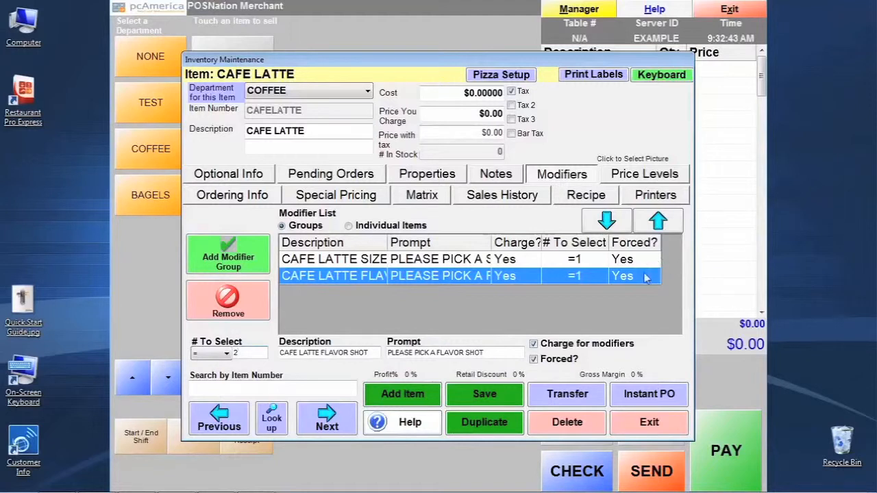
left_click(545, 364)
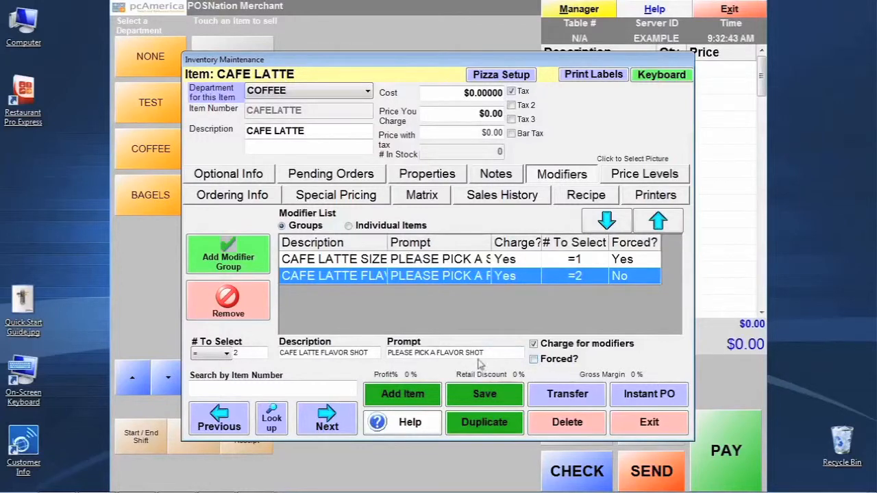
Save the CAFE LATTE item and leave inventory maintenance for the sales screen
left_click(484, 395)
left_click(649, 422)
left_click(630, 349)
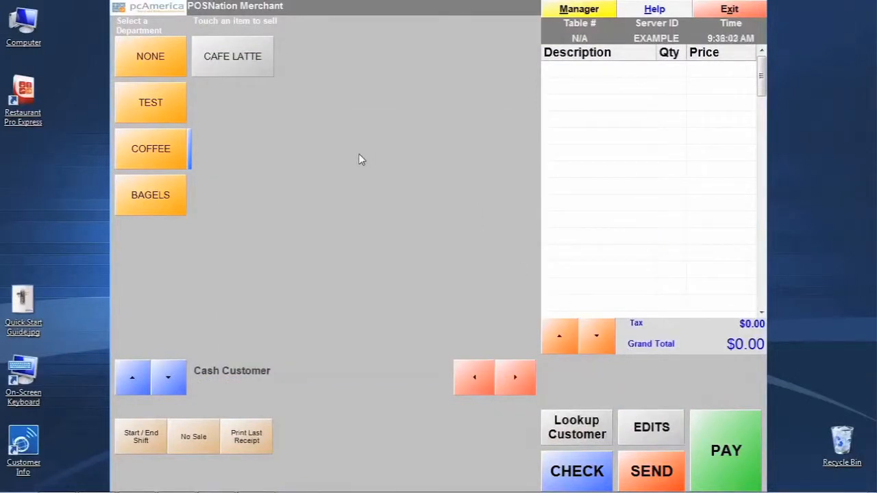
Ring up a CAFE LATTE in the 8 OZ size with both the chocolate and vanilla flavor shots
left_click(258, 66)
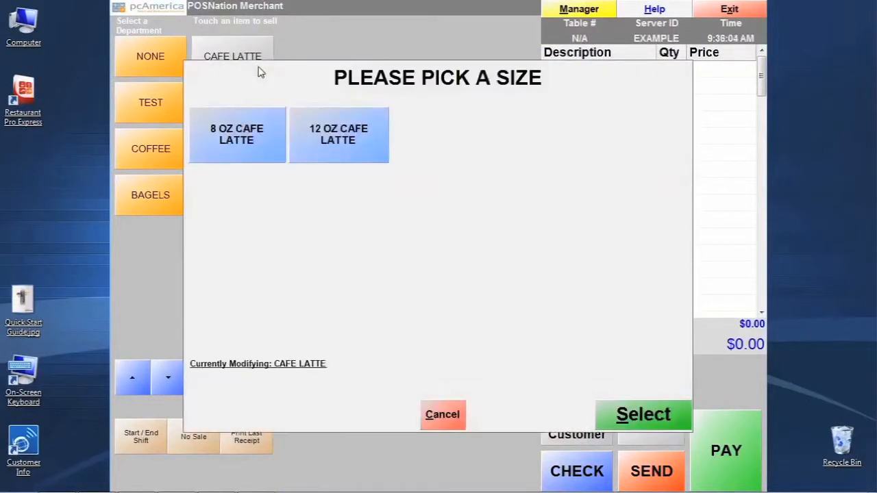
left_click(250, 135)
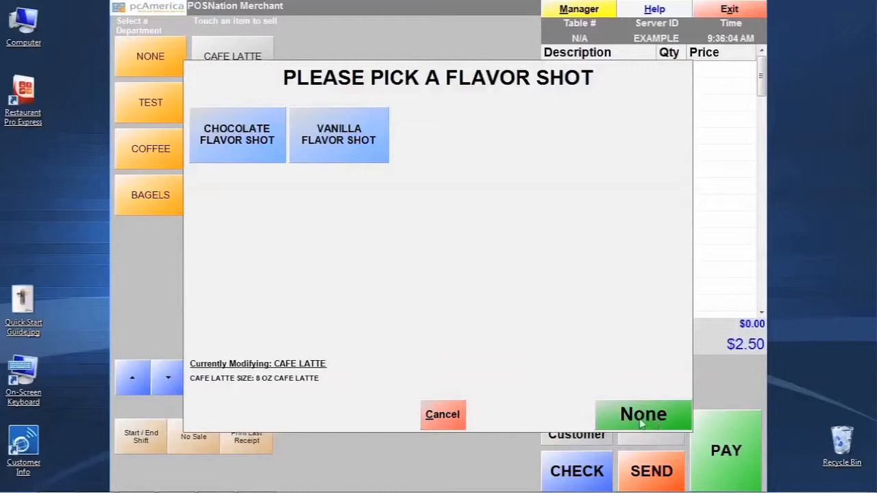
left_click(255, 144)
left_click(335, 142)
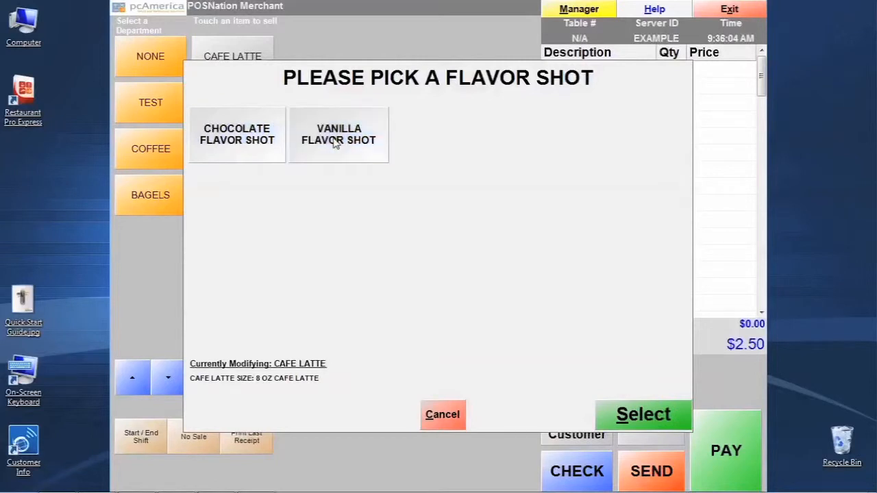
left_click(650, 413)
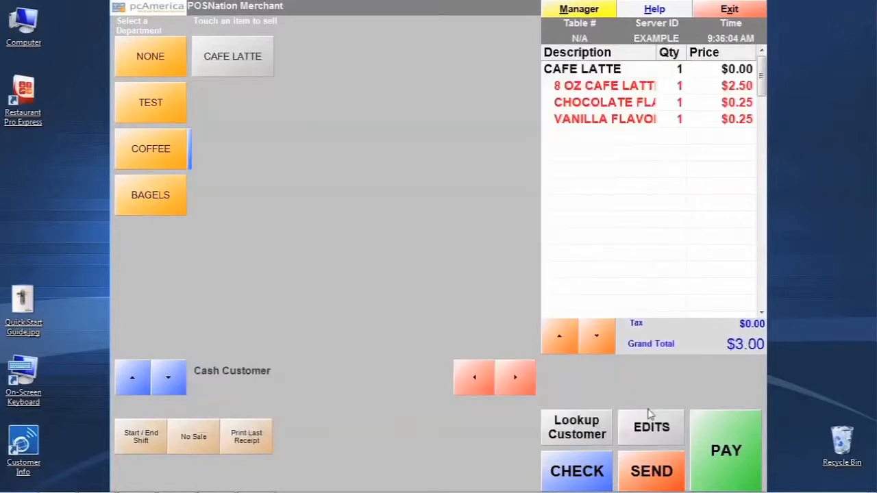